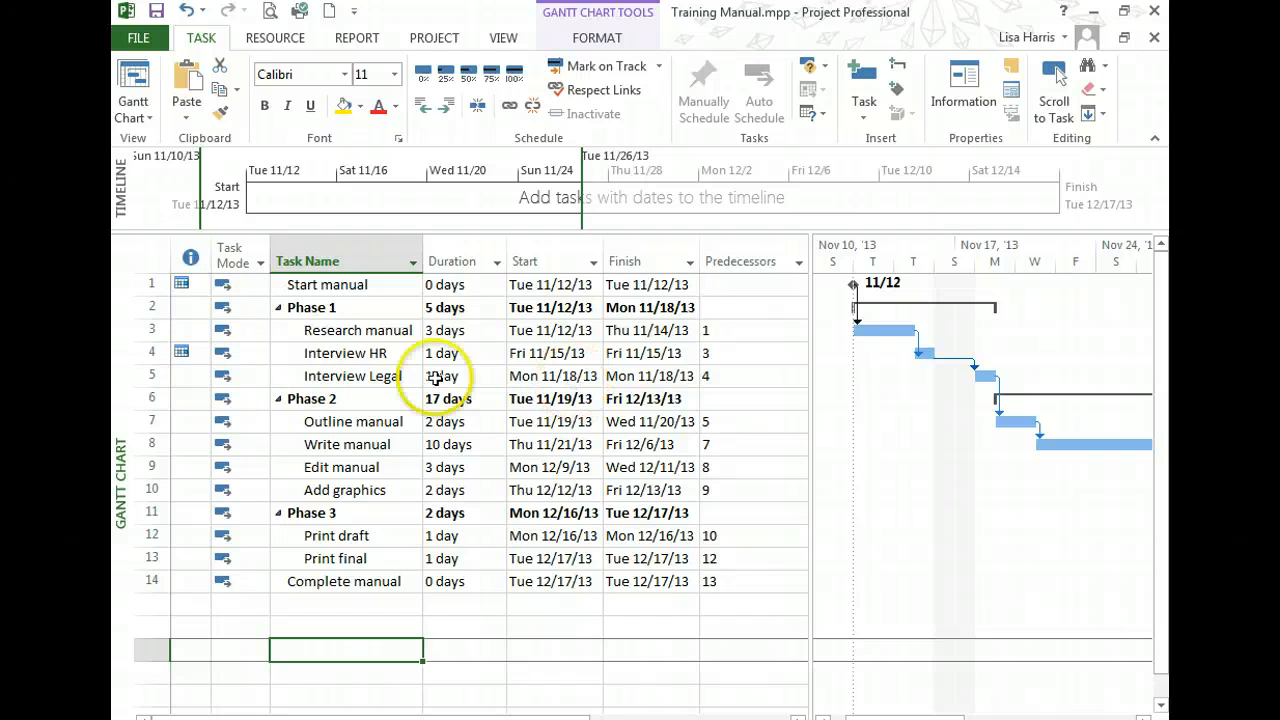
Check the calendar for the Interview Legal task's start date without choosing a date
mouse_move(184, 357)
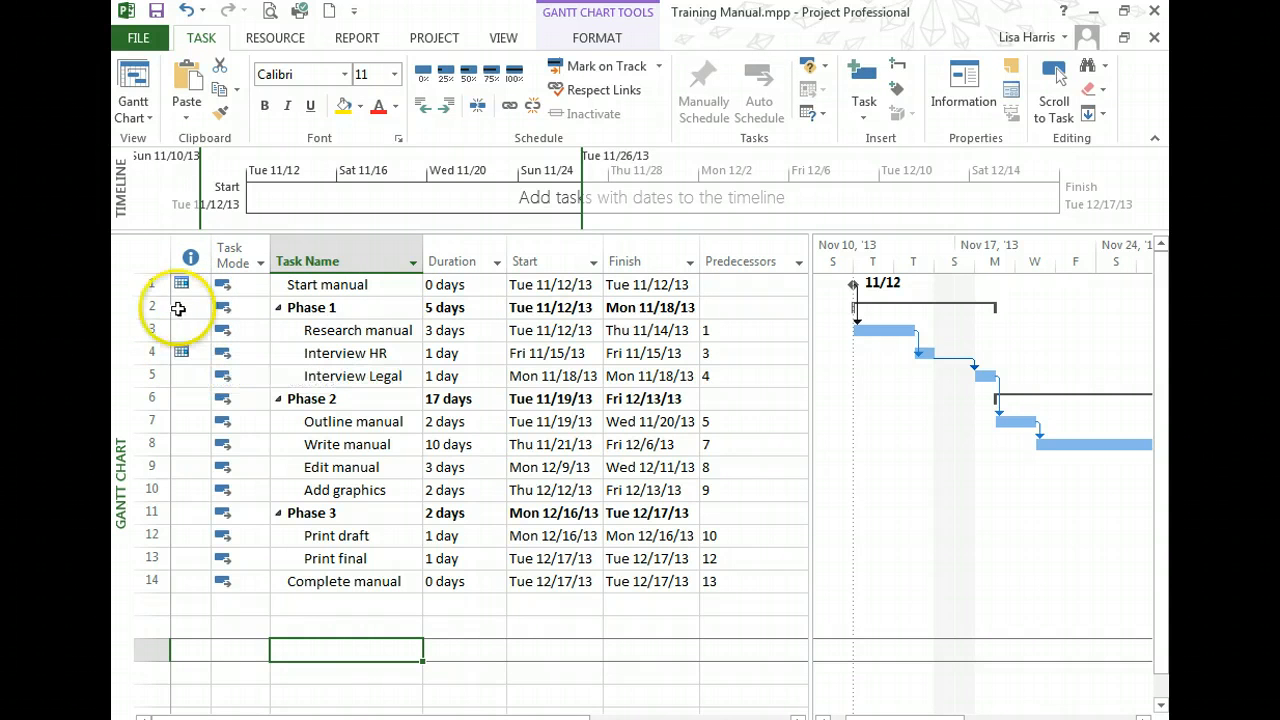
click(577, 375)
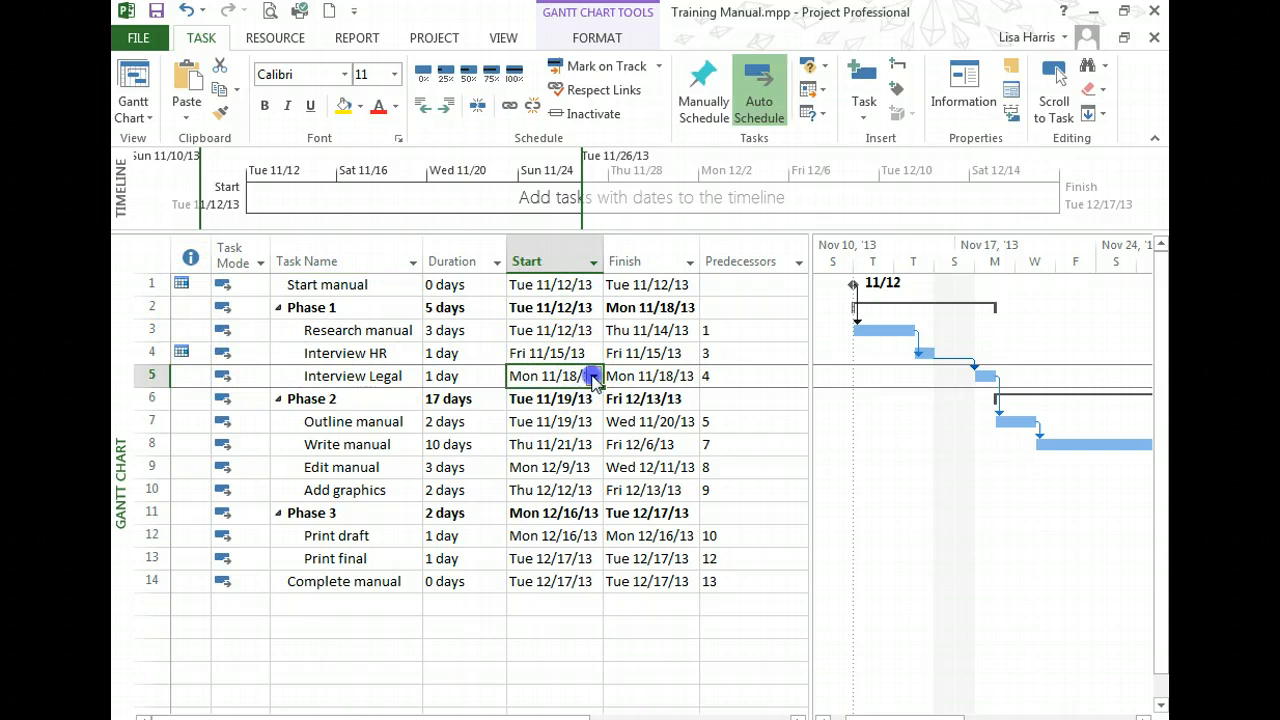
click(593, 377)
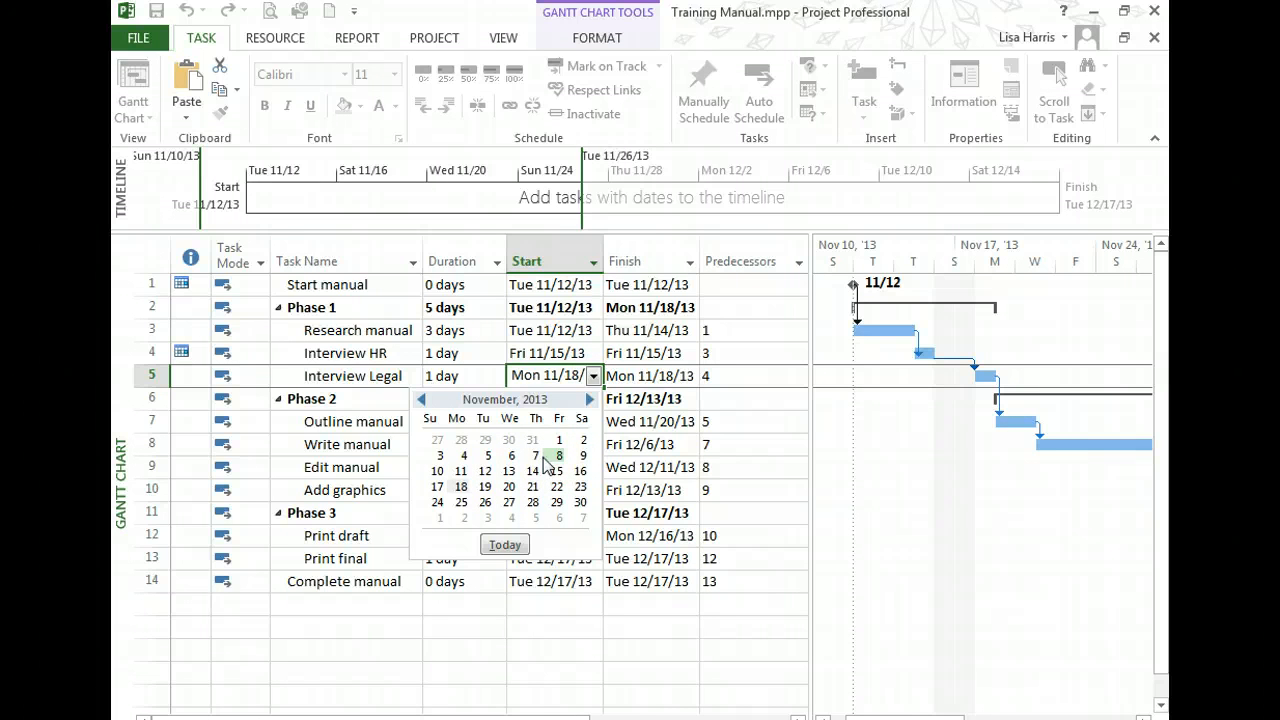
click(593, 376)
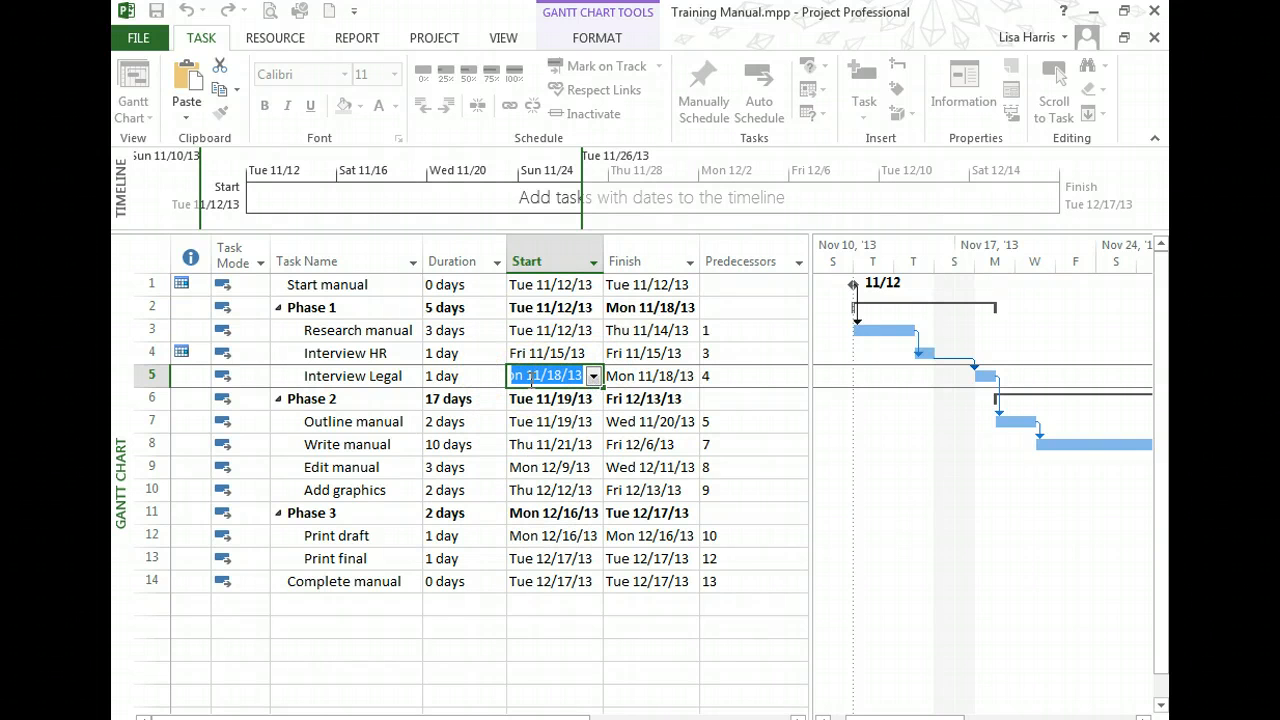
click(447, 378)
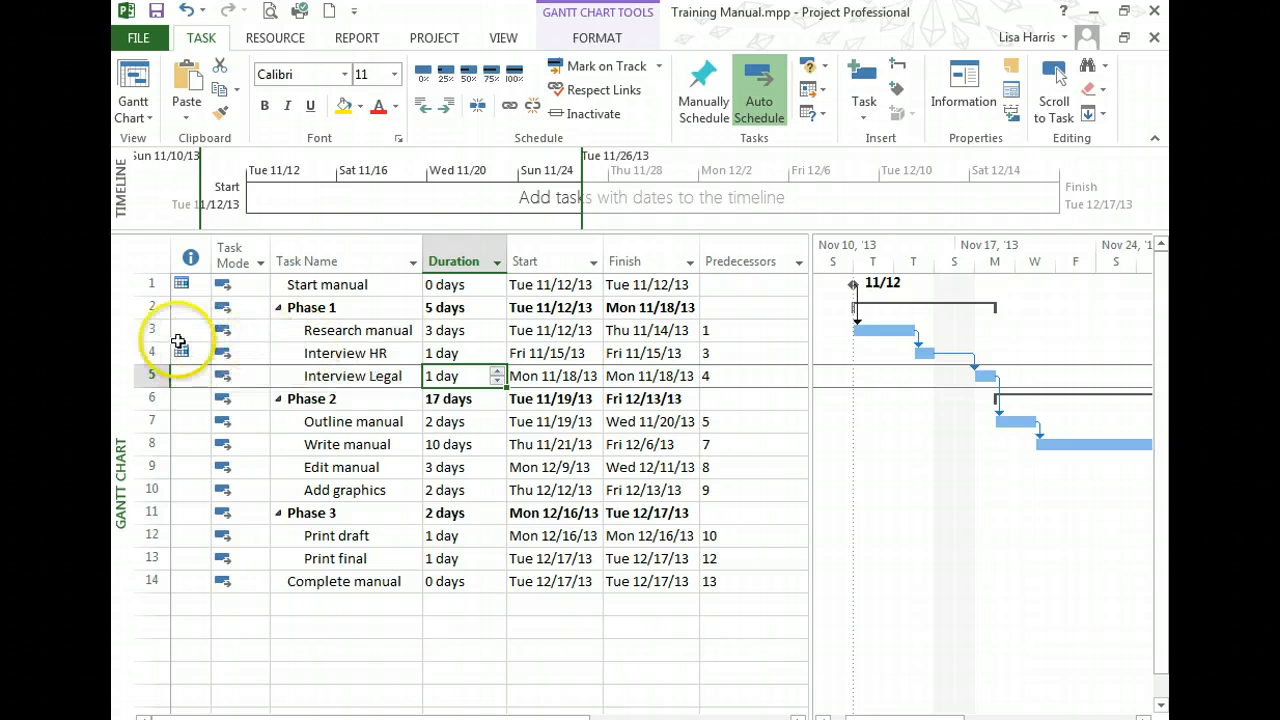
click(152, 352)
click(303, 352)
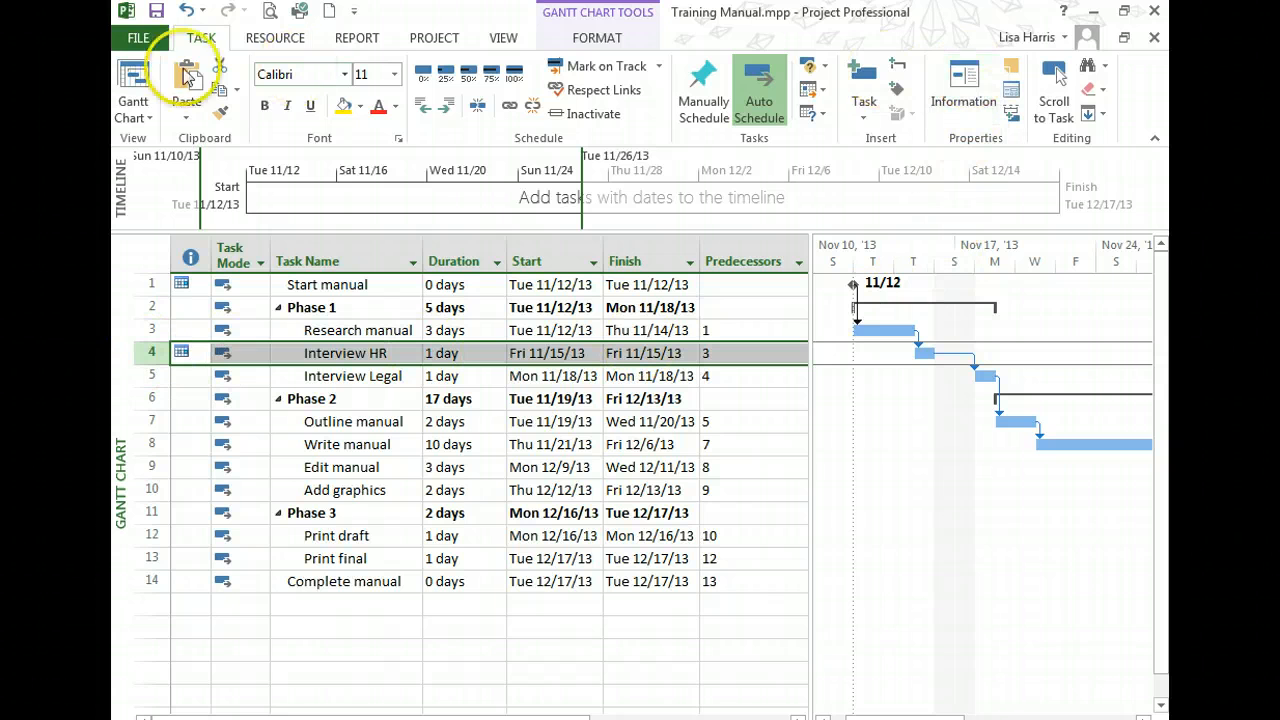
click(960, 85)
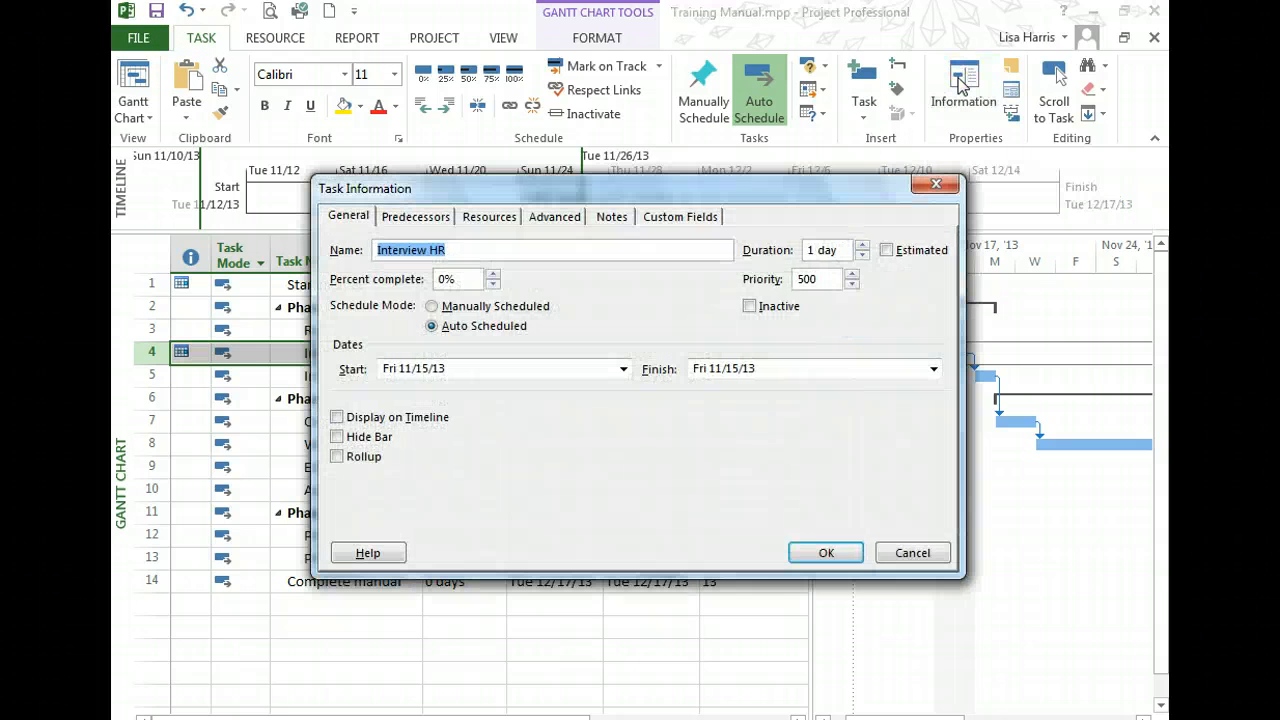
click(936, 184)
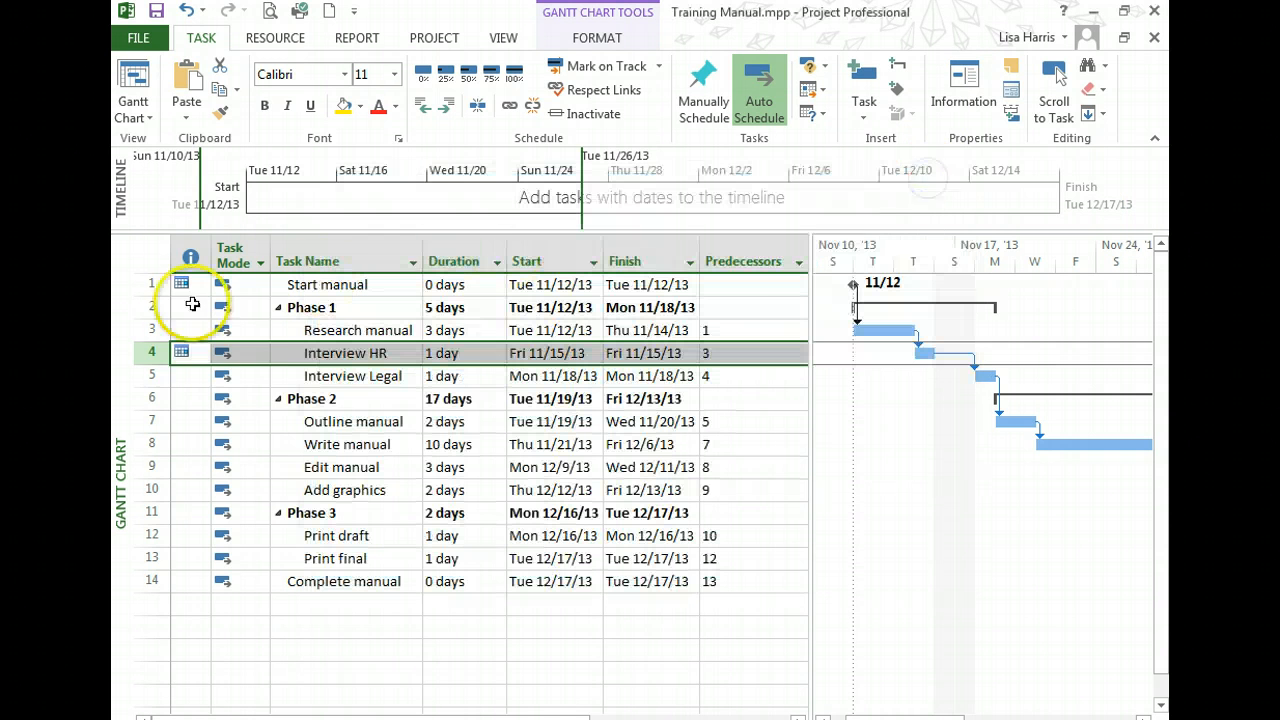
Change the Interview HR task's constraint type to As Soon As Possible and clear its constraint date
double_click(151, 352)
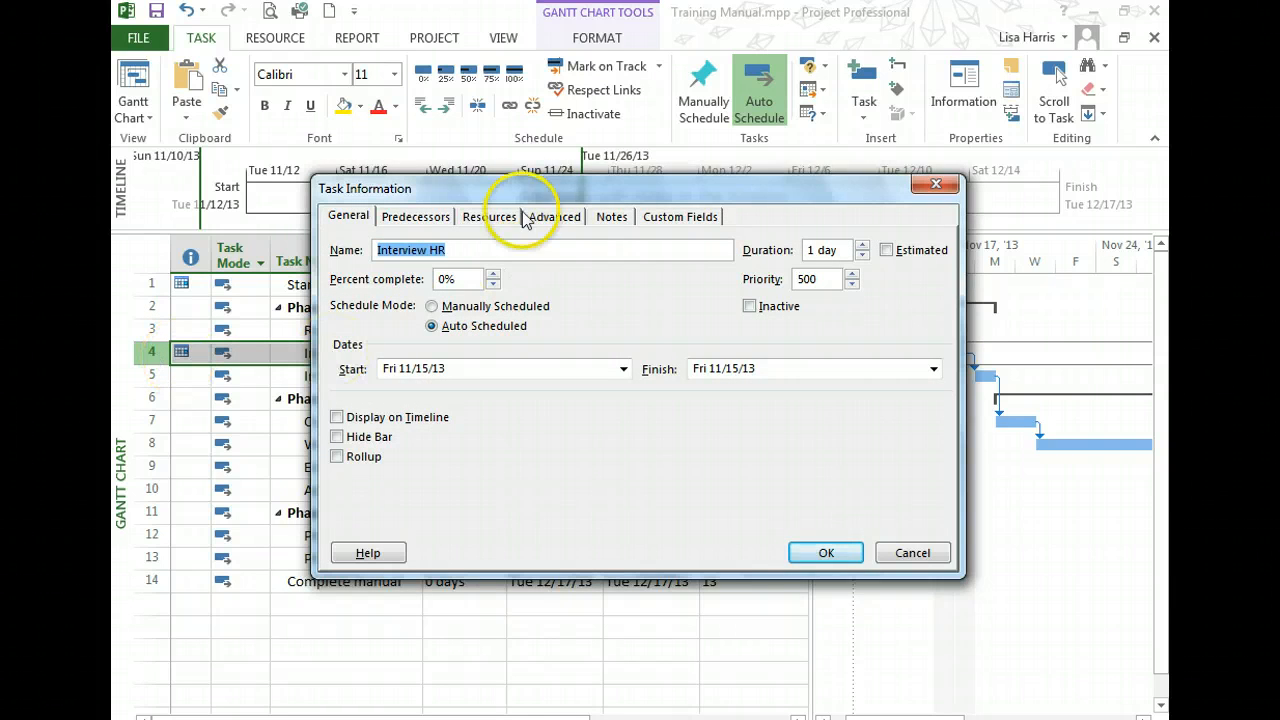
drag(549, 191, 510, 204)
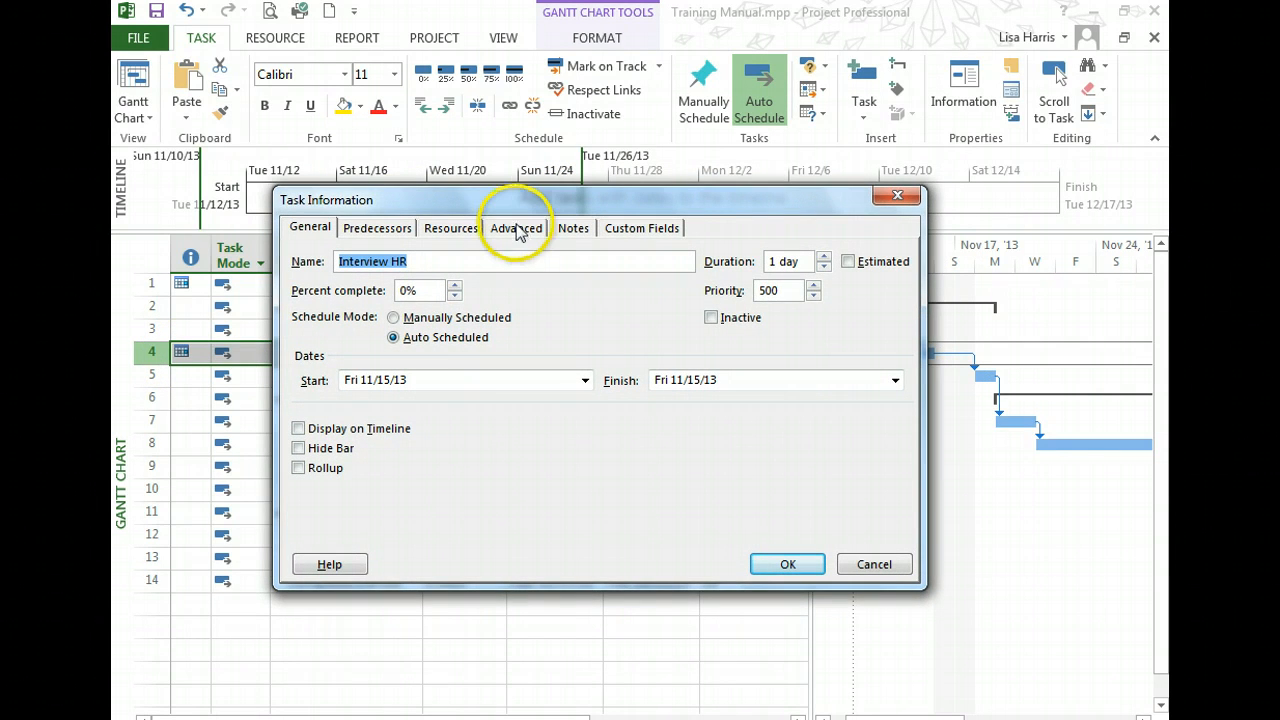
click(517, 229)
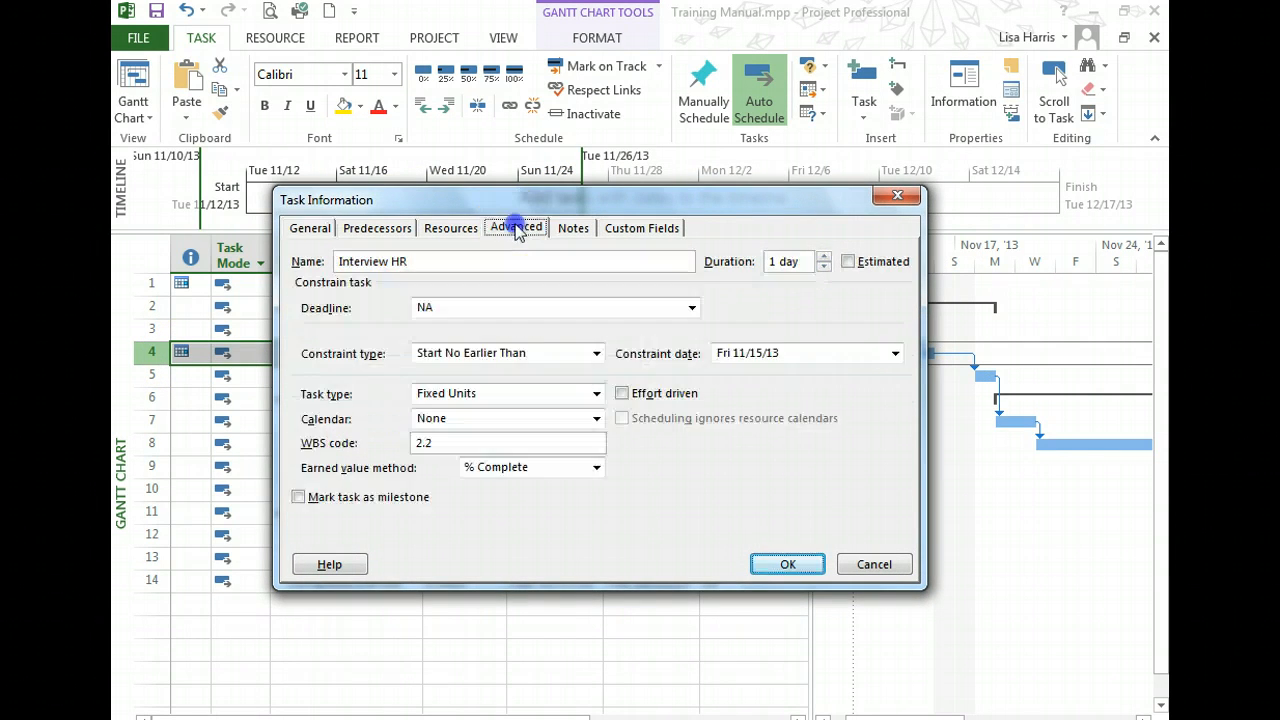
click(596, 354)
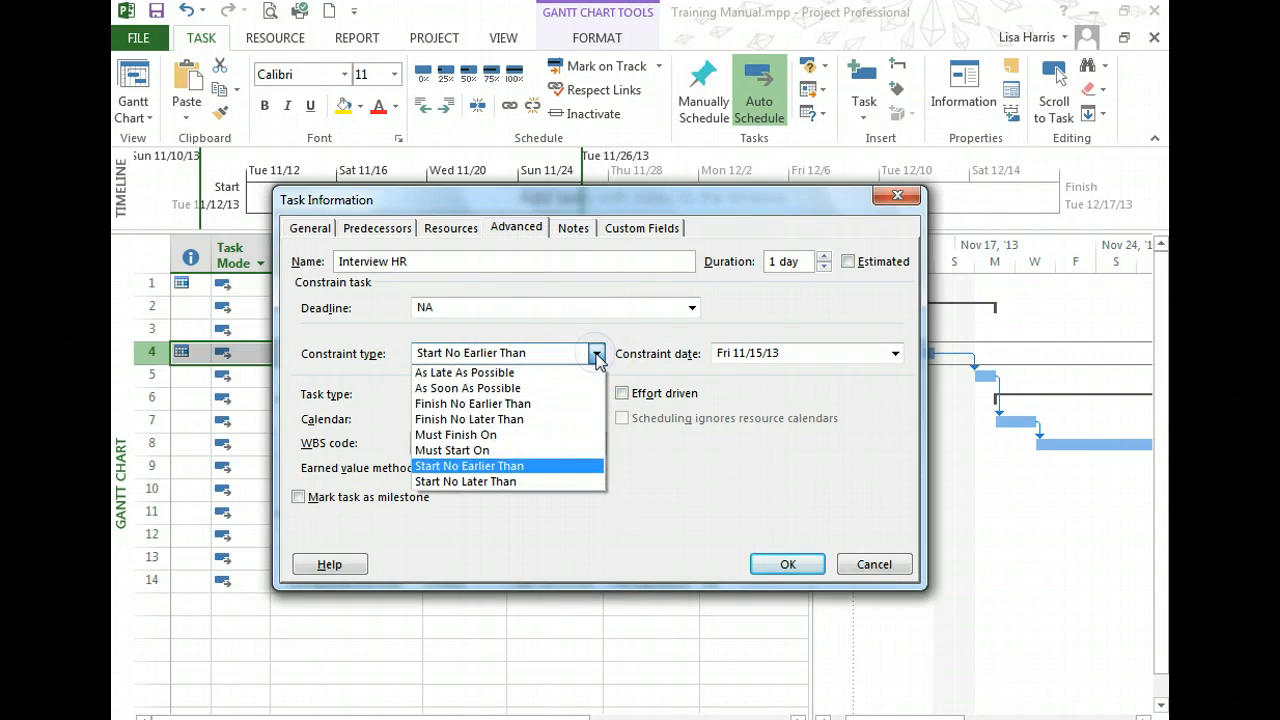
click(485, 390)
double_click(800, 351)
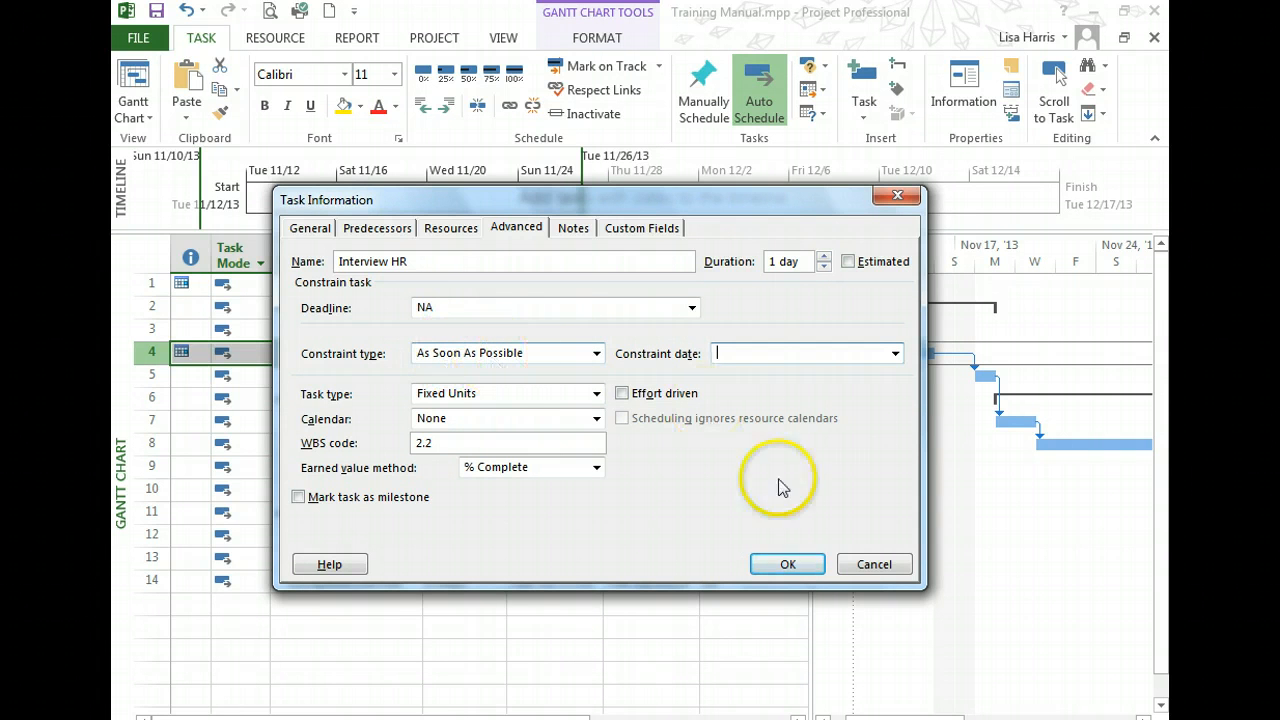
click(785, 566)
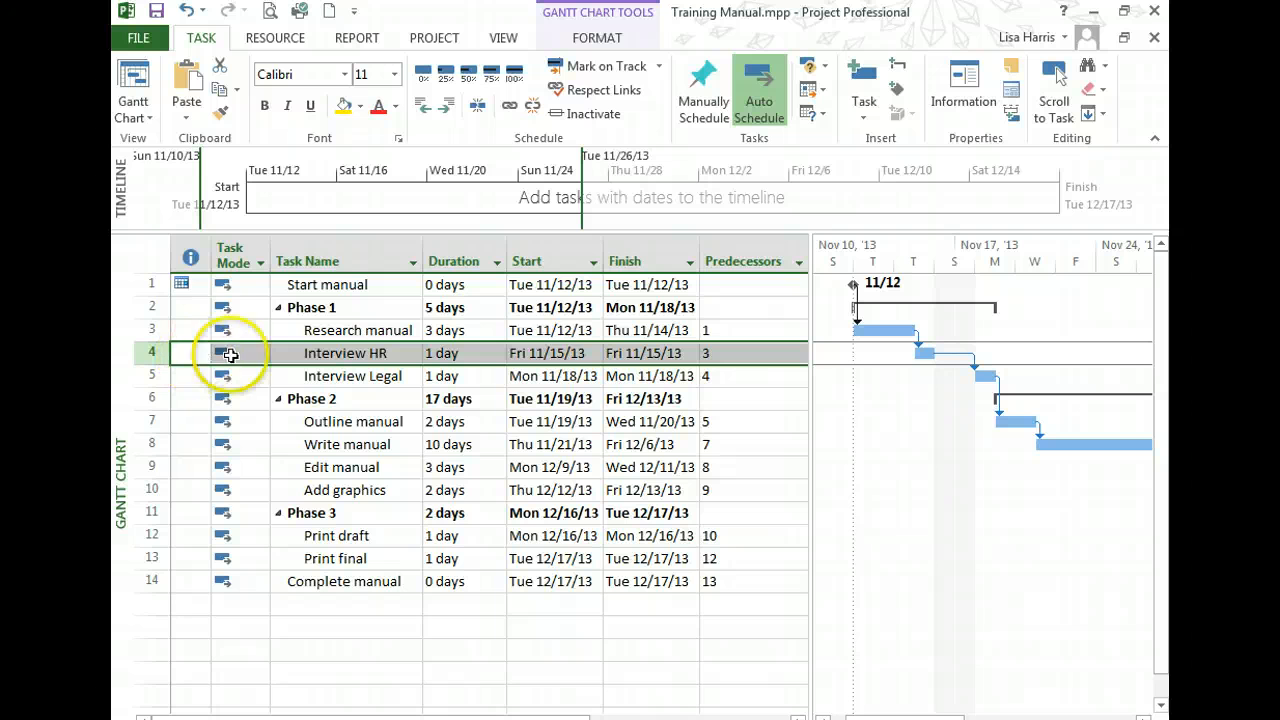
Change the Start manual task's constraint type to As Soon As Possible and clear its constraint date
click(151, 284)
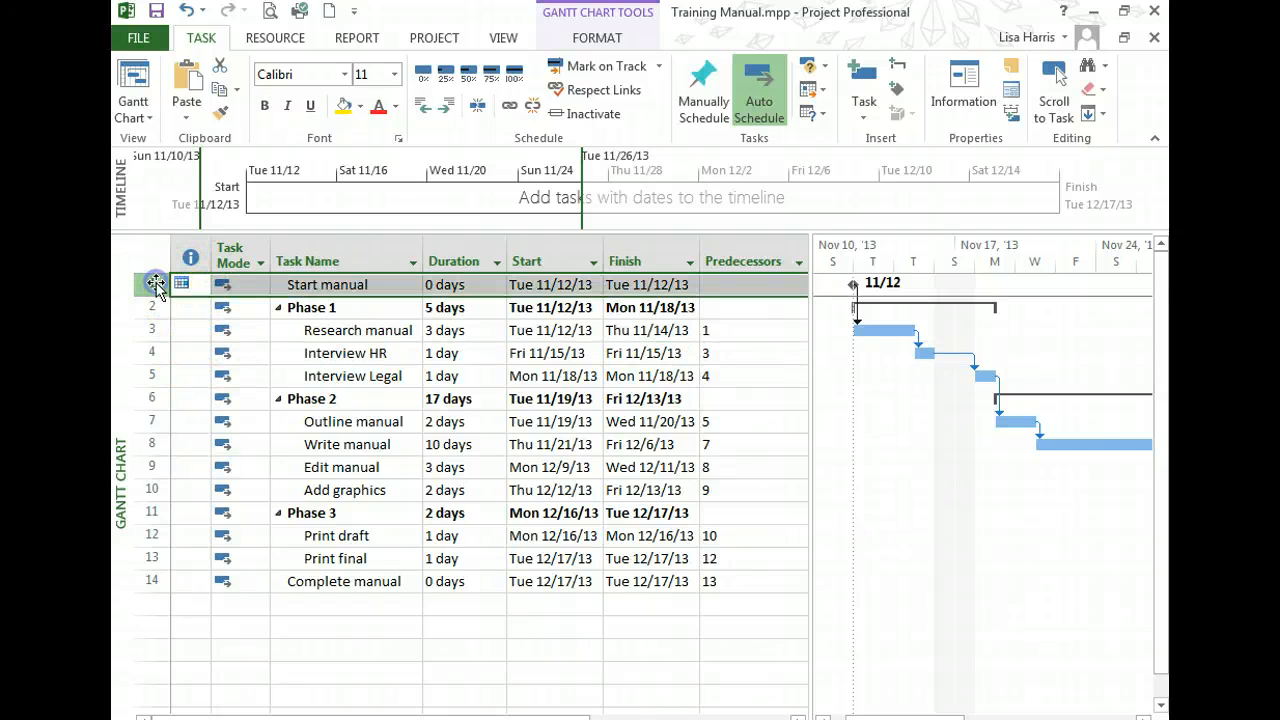
double_click(155, 284)
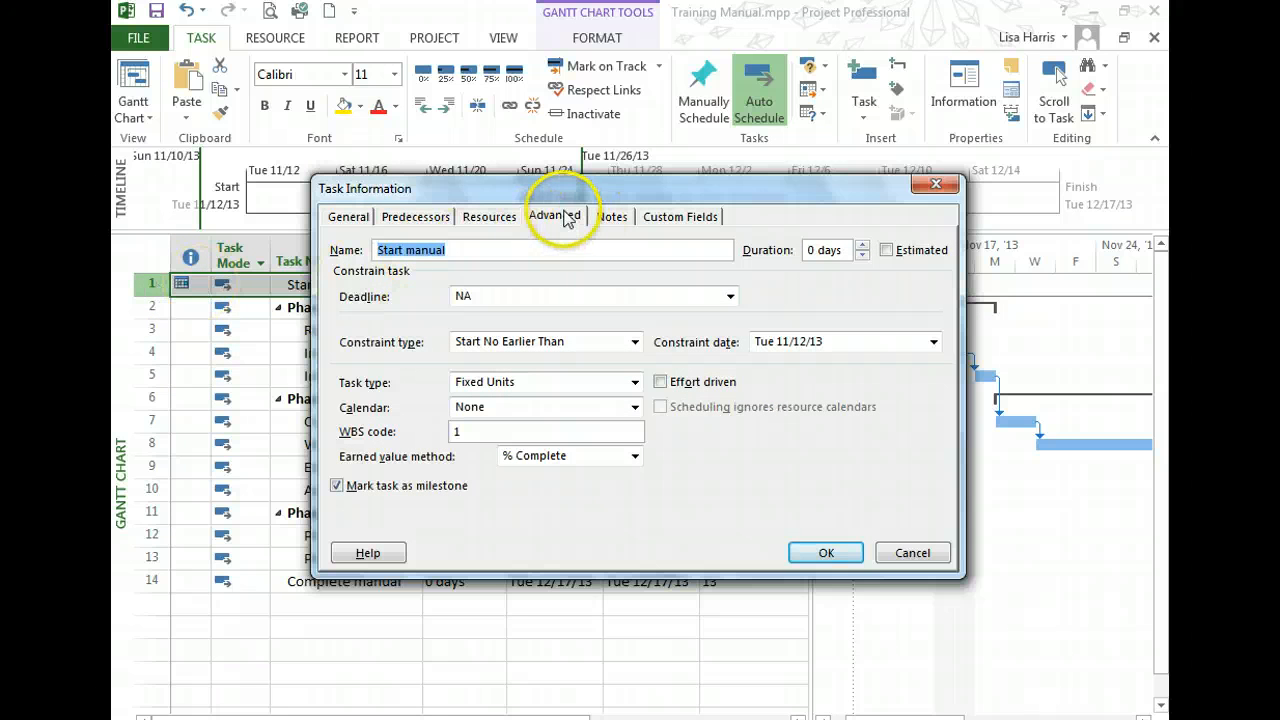
click(634, 341)
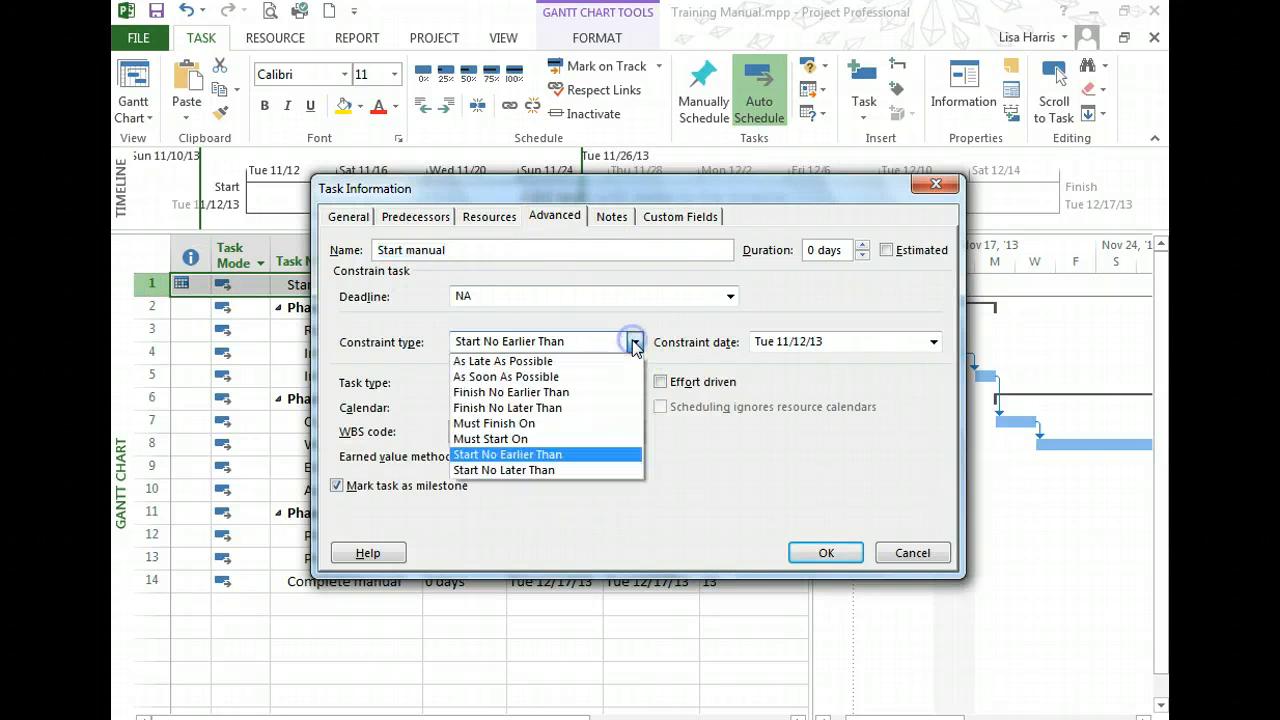
click(484, 377)
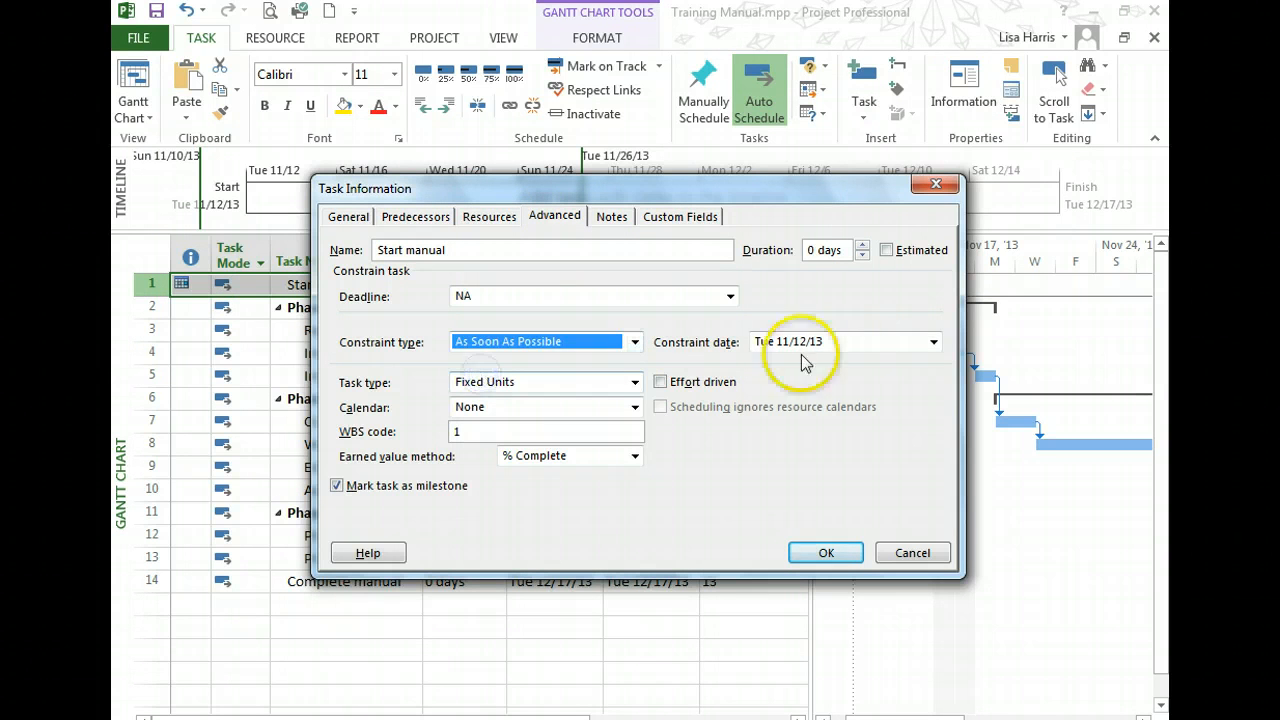
click(849, 341)
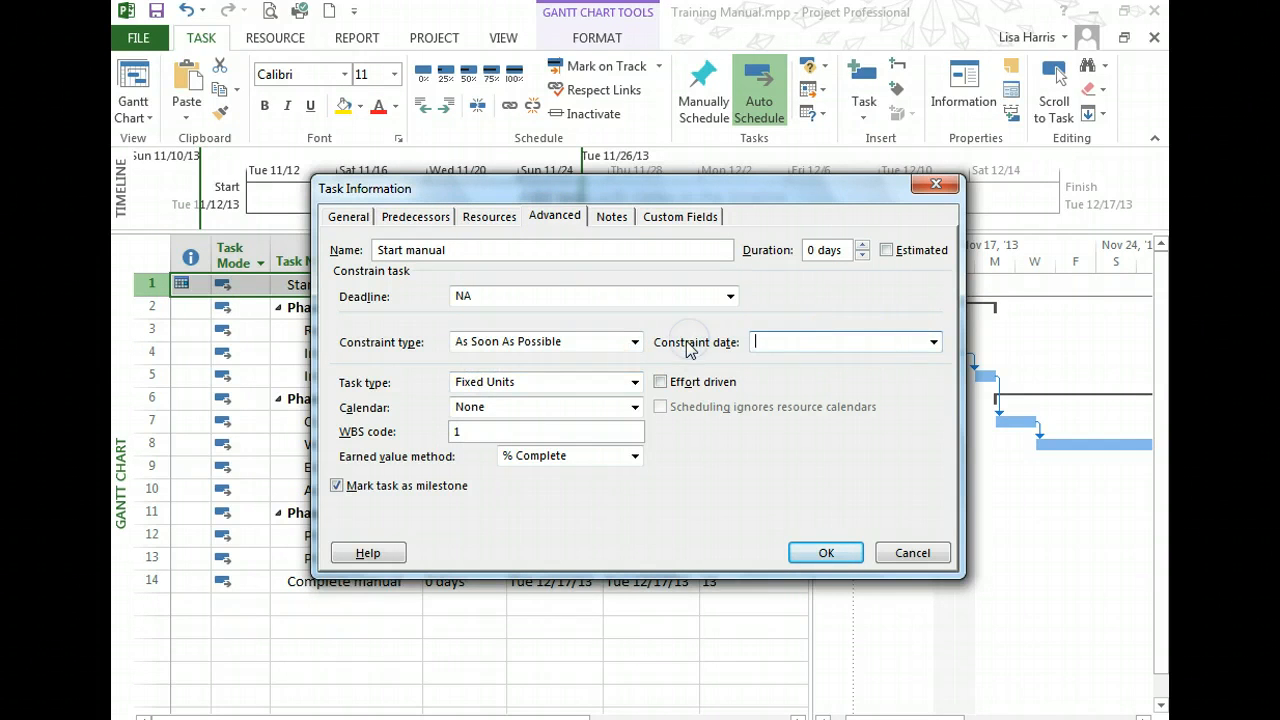
click(822, 553)
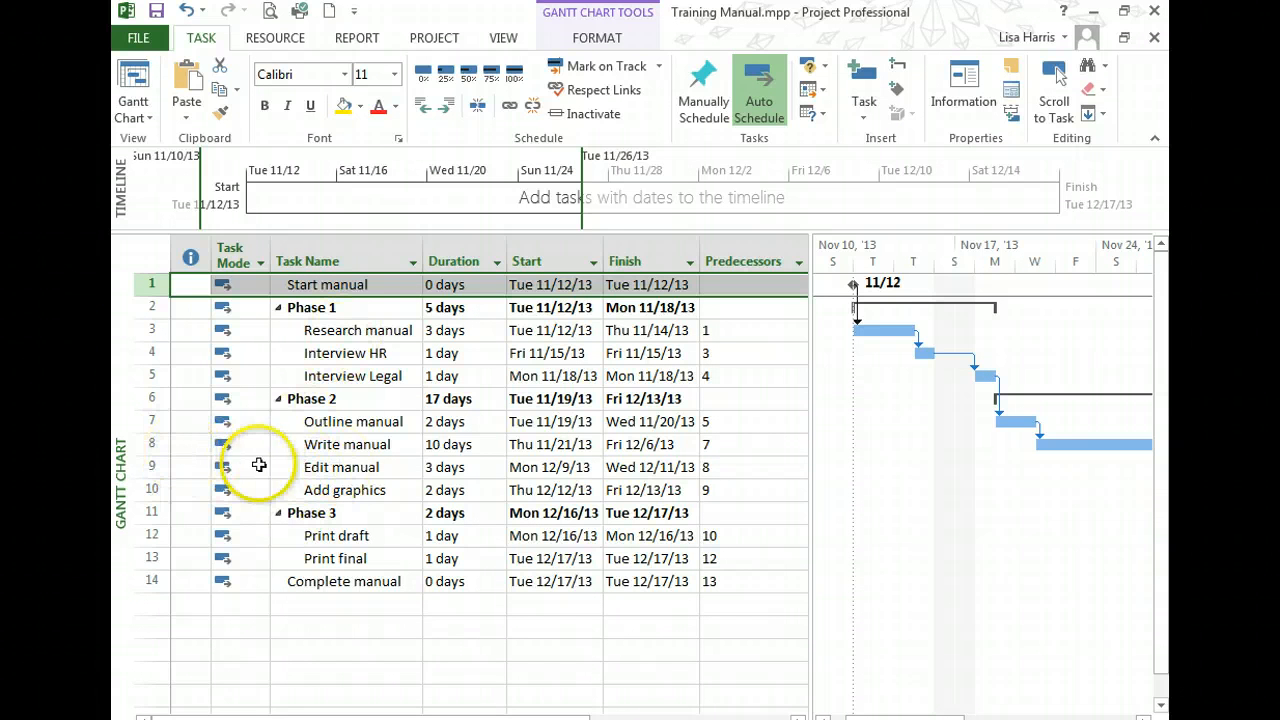
Check the constraint type and constraint date of the Edit manual and Print draft tasks
double_click(150, 466)
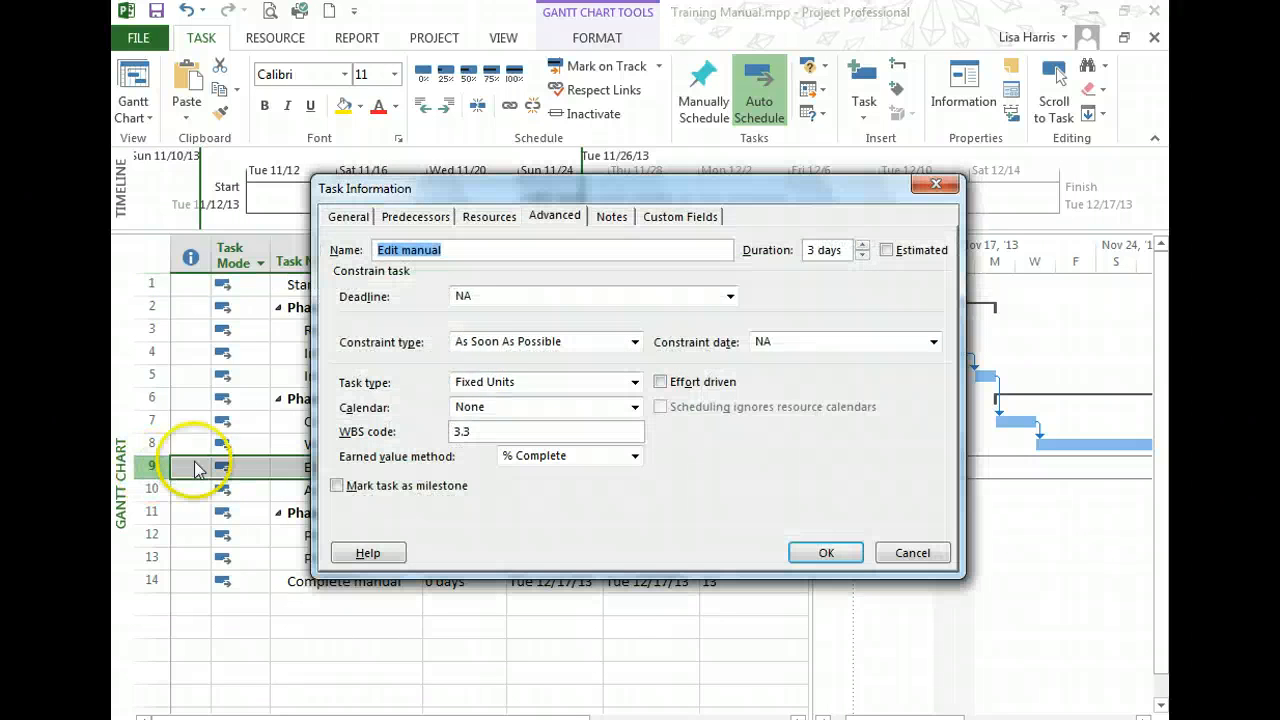
click(557, 217)
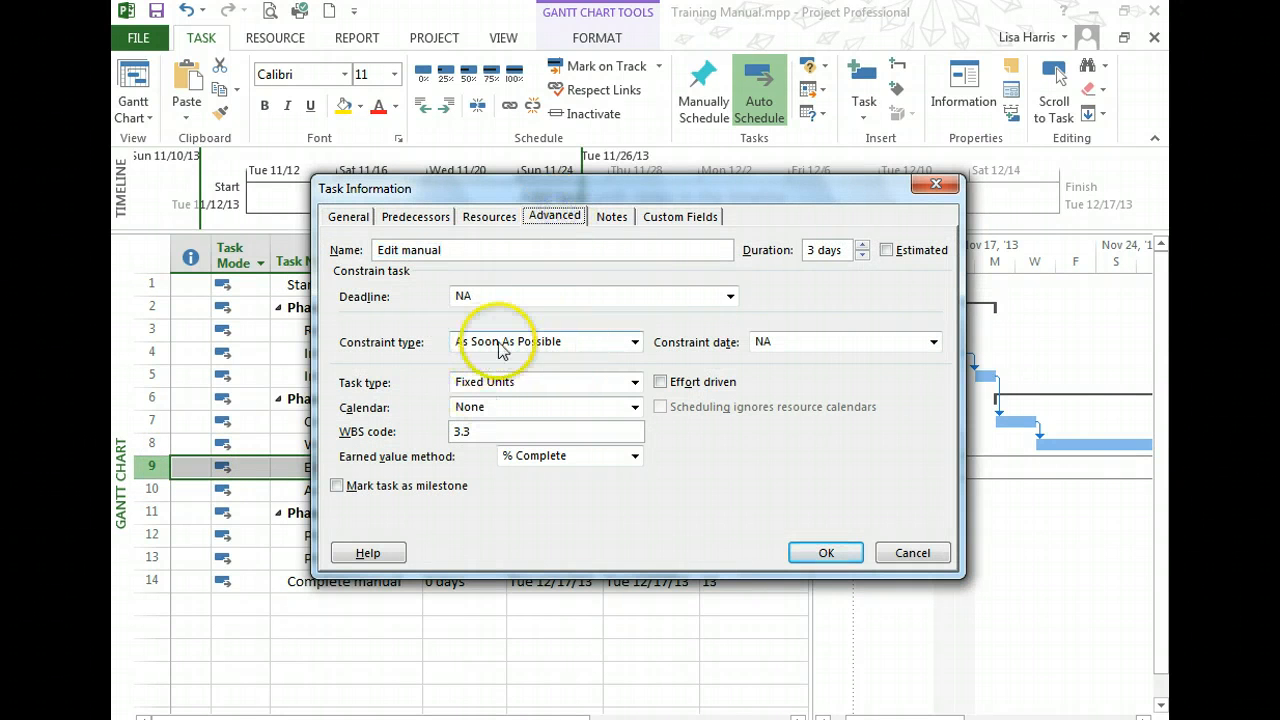
click(937, 562)
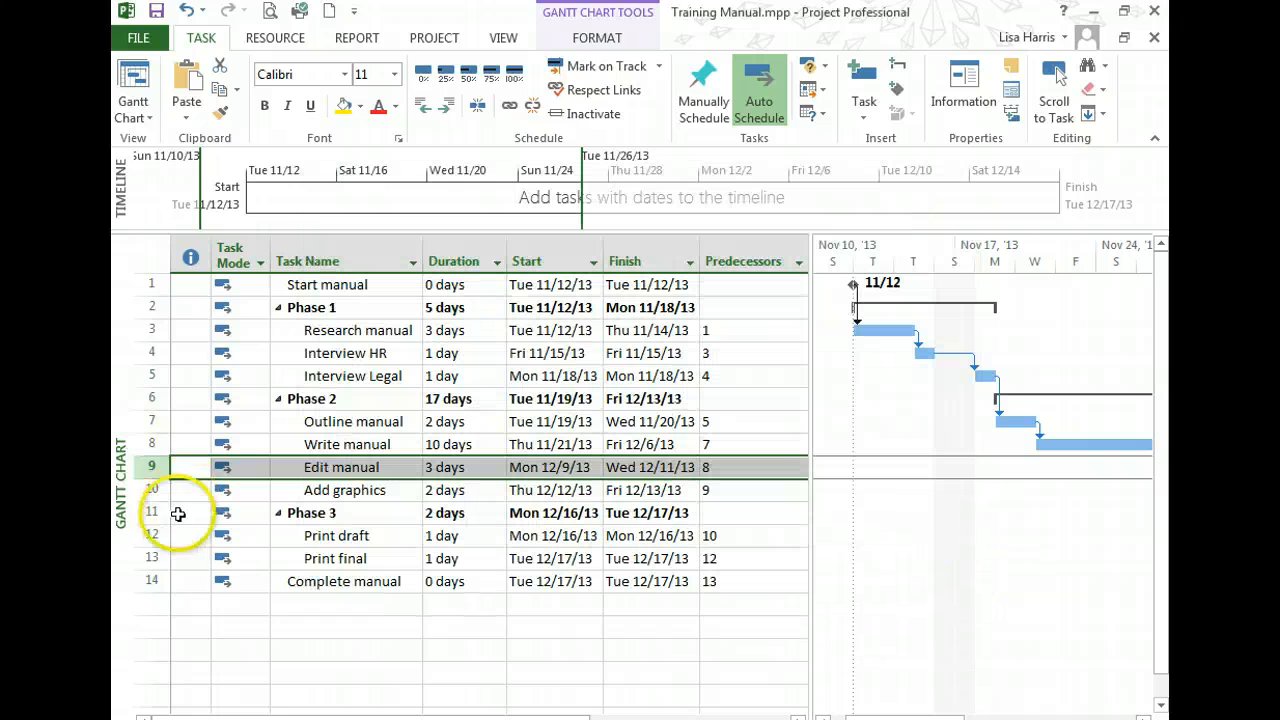
click(151, 537)
double_click(151, 540)
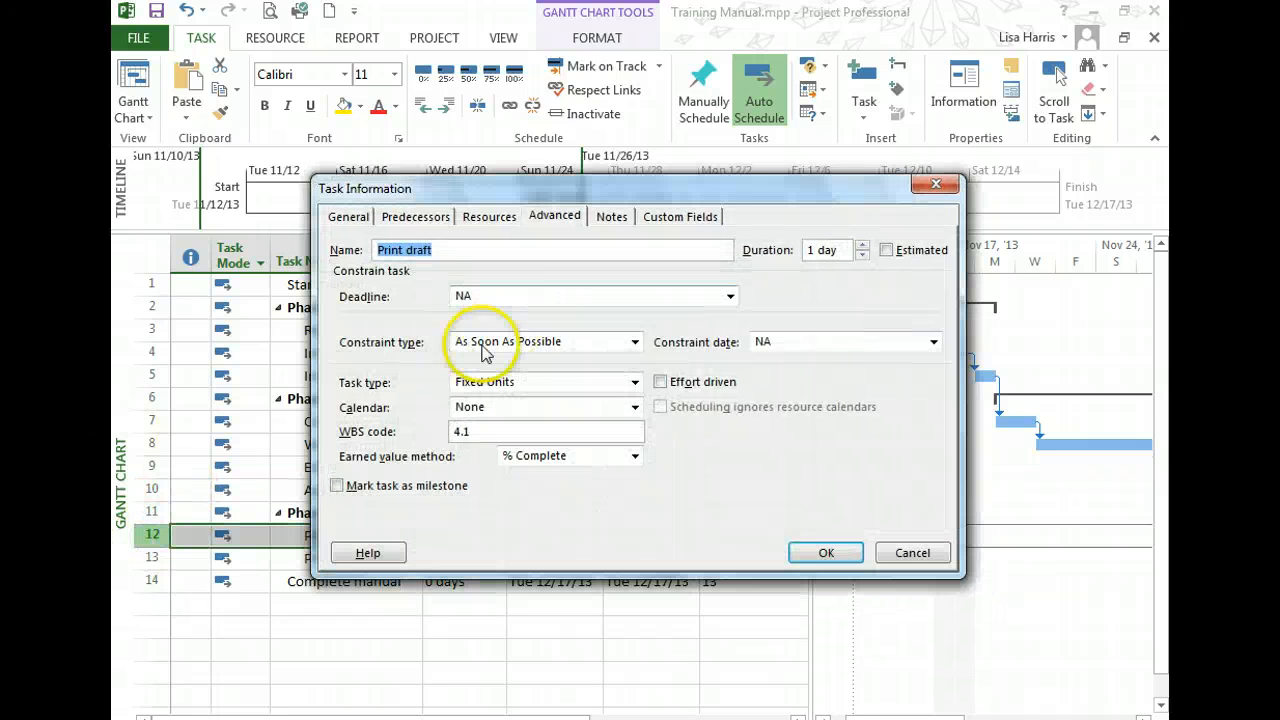
click(838, 560)
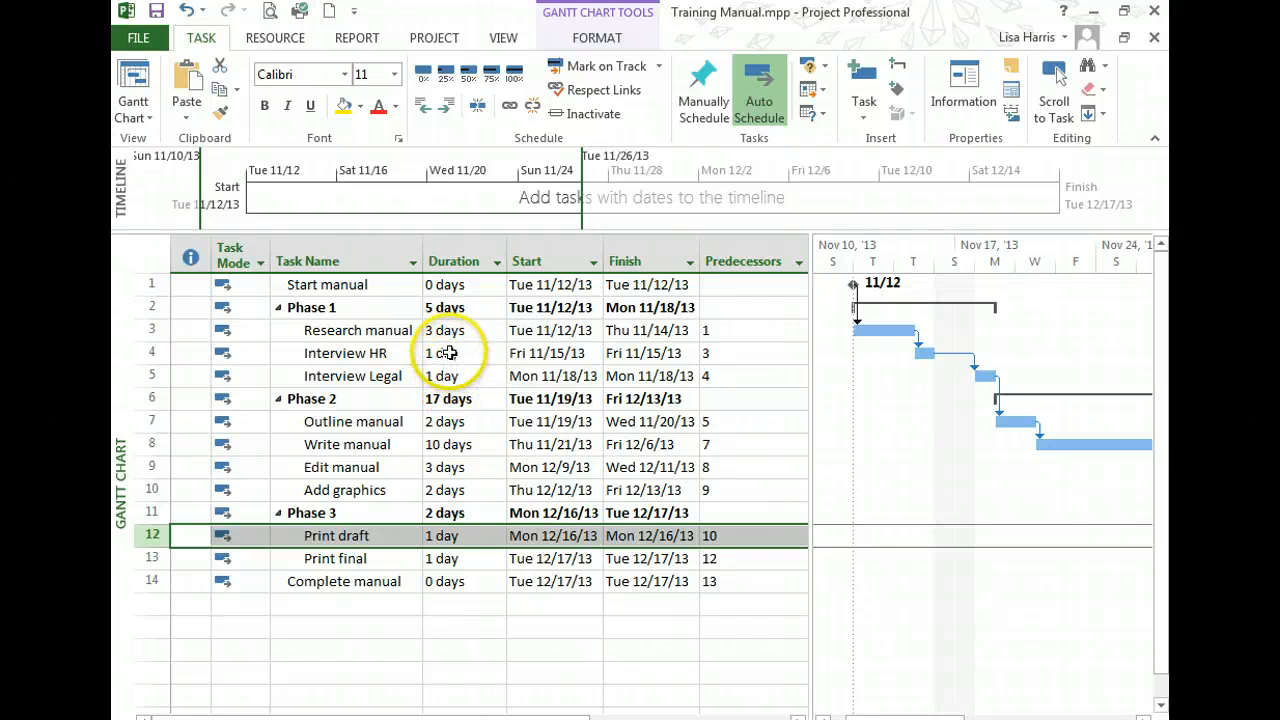
Set the Interview HR task's duration to 3 days
click(447, 353)
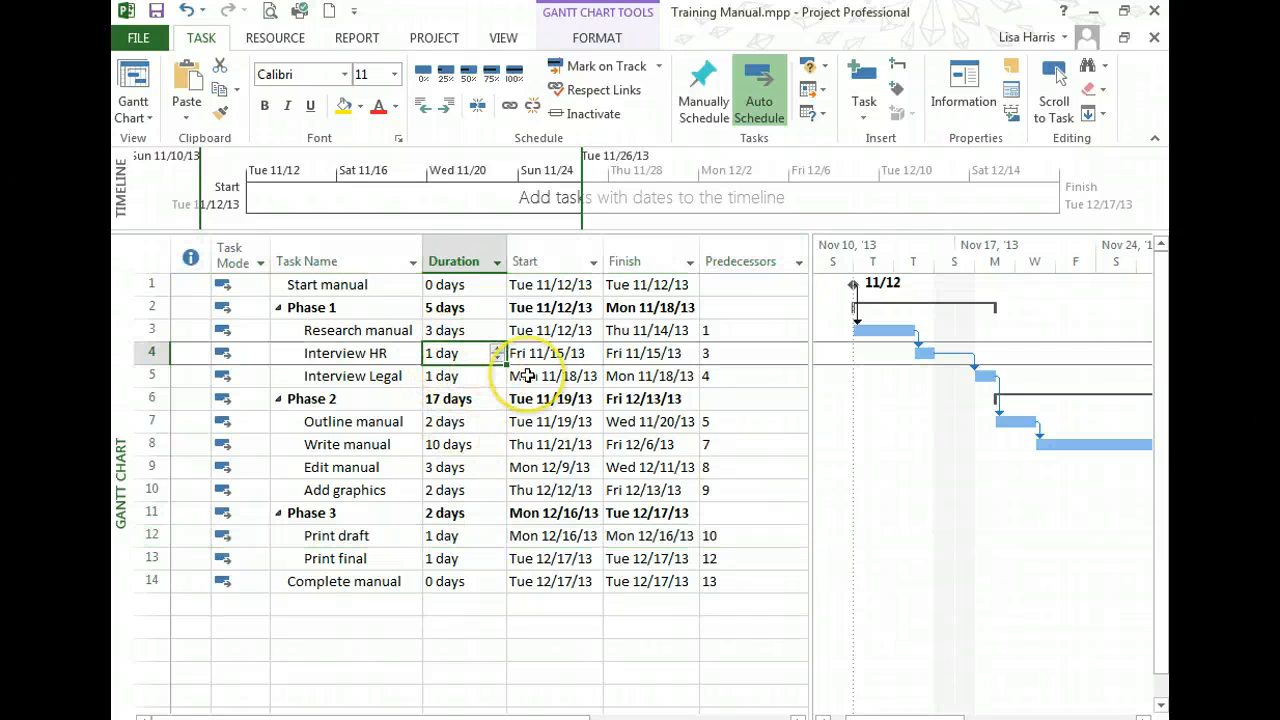
text(3)
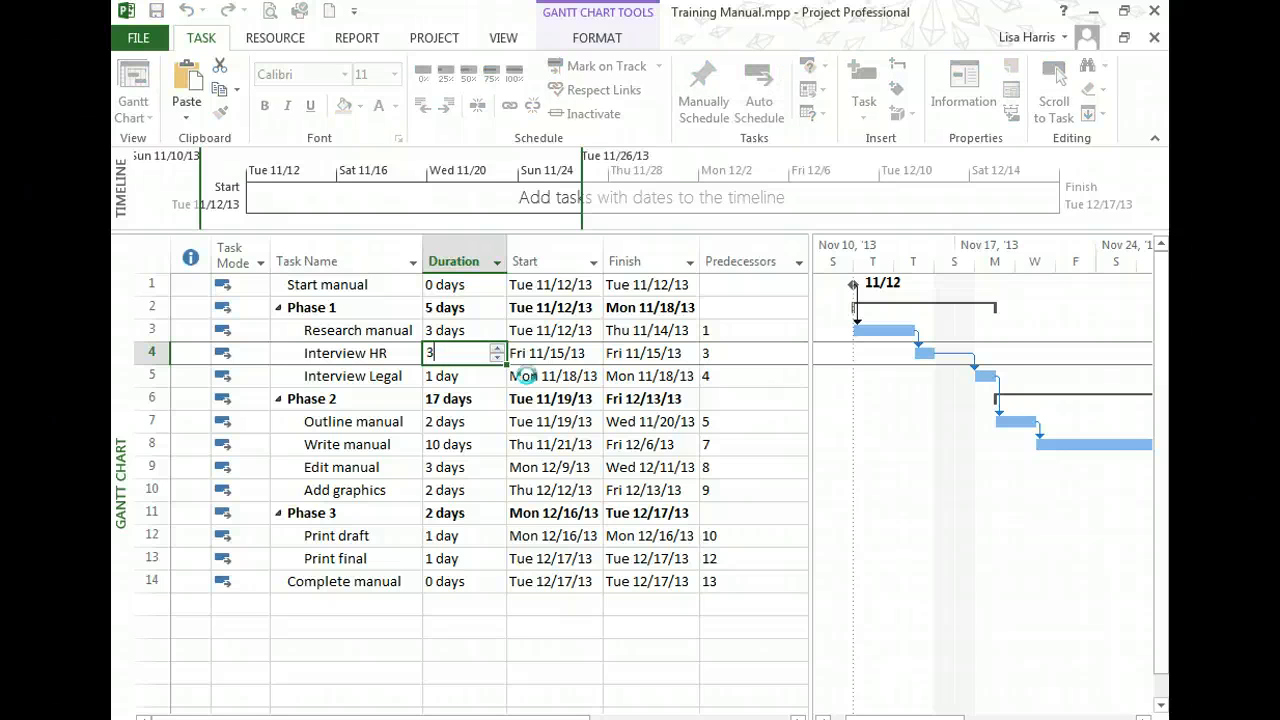
key(Return)
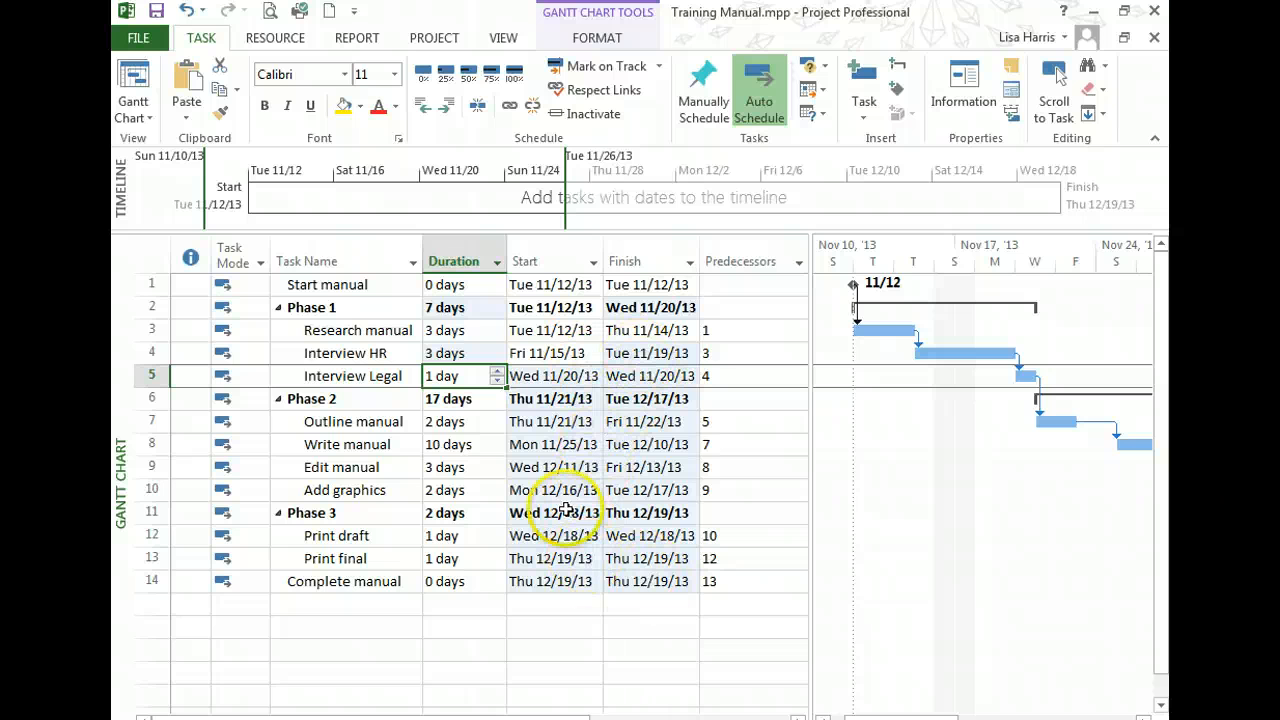
Review the dates of Interview HR, Interview Legal and Outline manual, plus the task mode and indicator columns
click(555, 352)
click(645, 350)
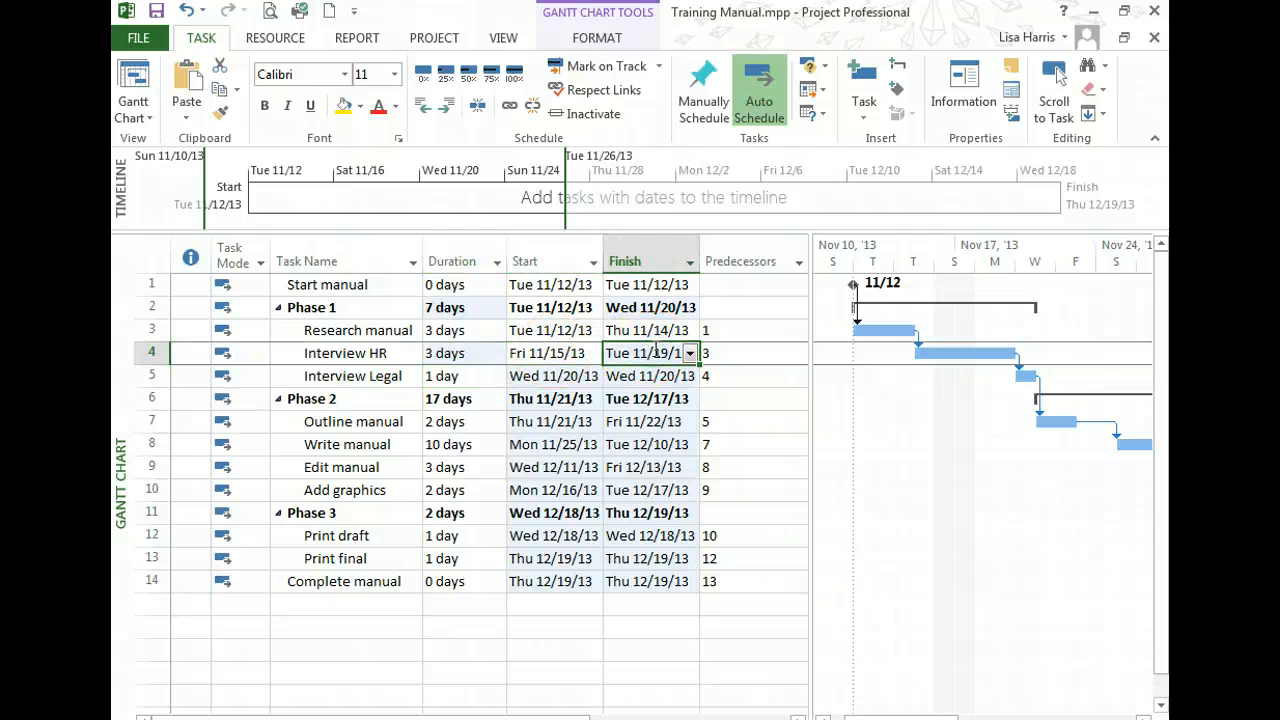
click(550, 376)
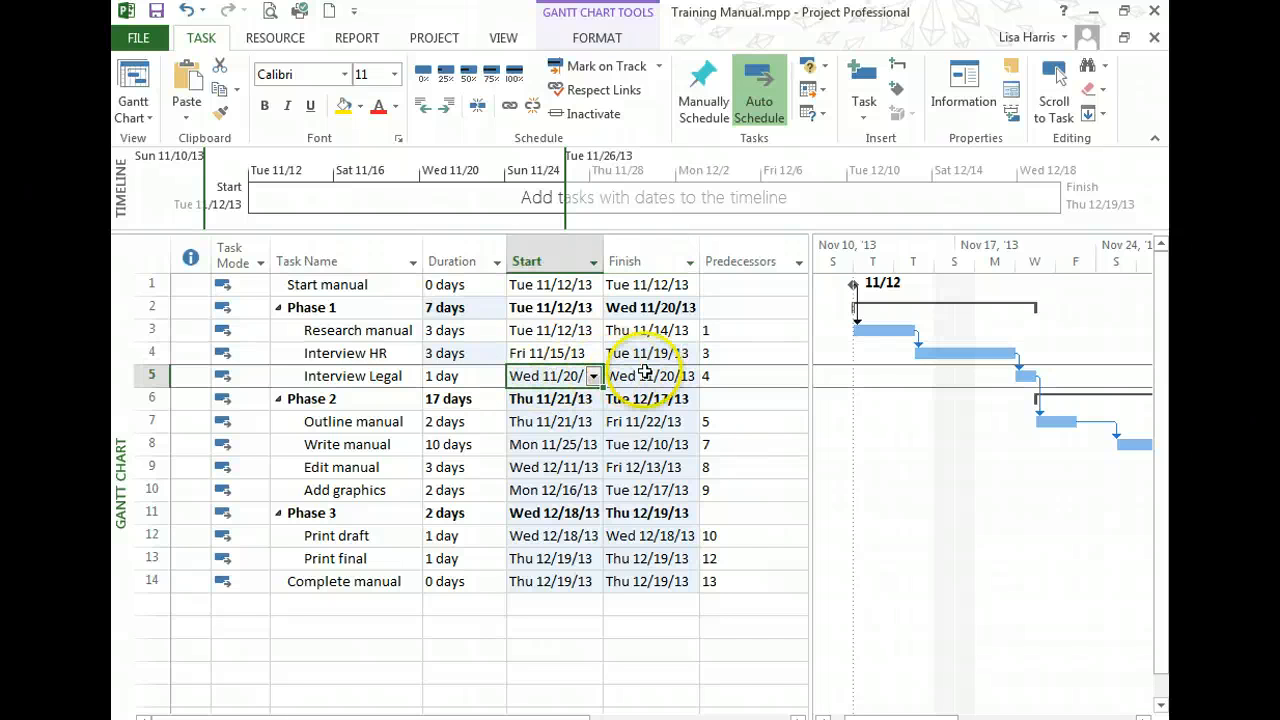
click(557, 421)
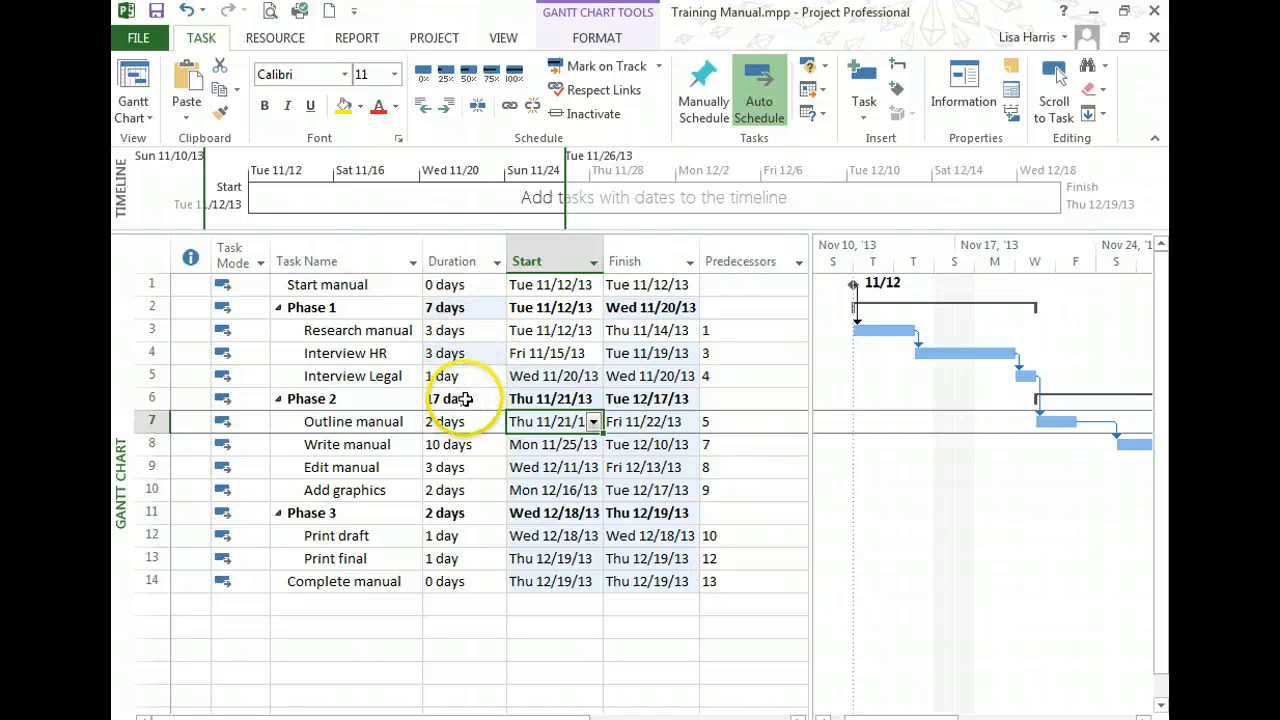
click(234, 255)
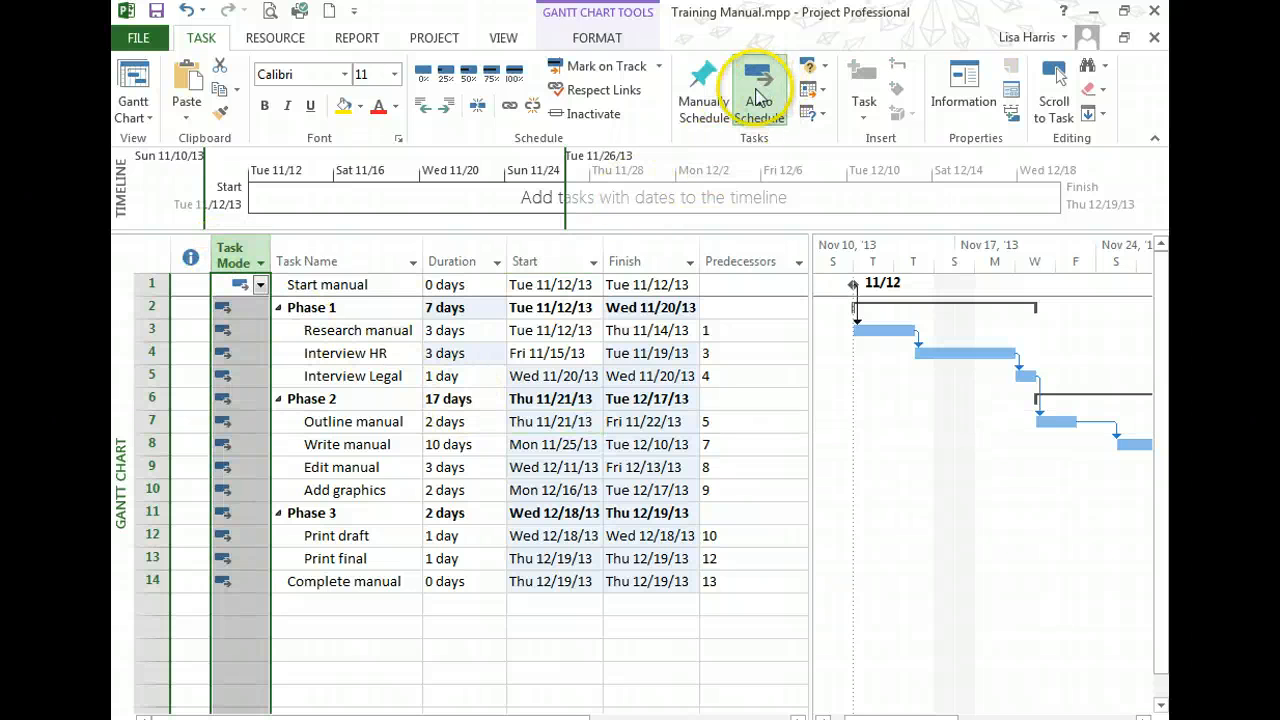
click(190, 257)
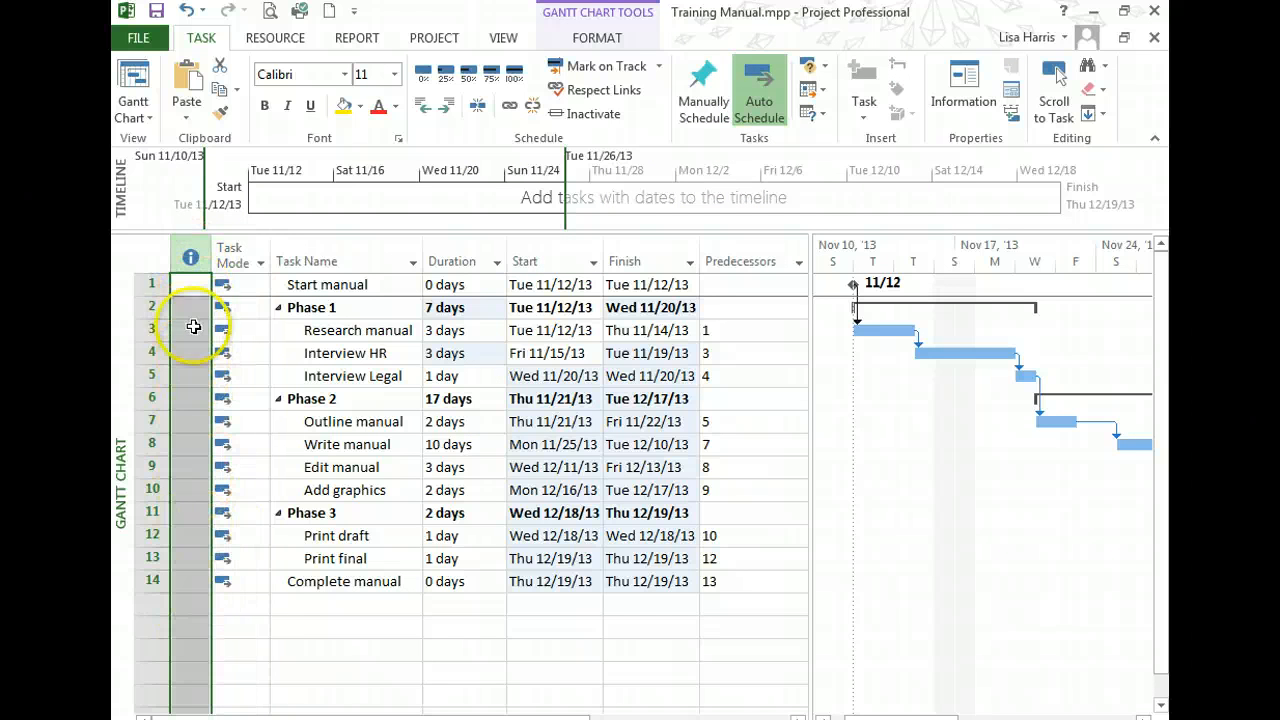
click(494, 359)
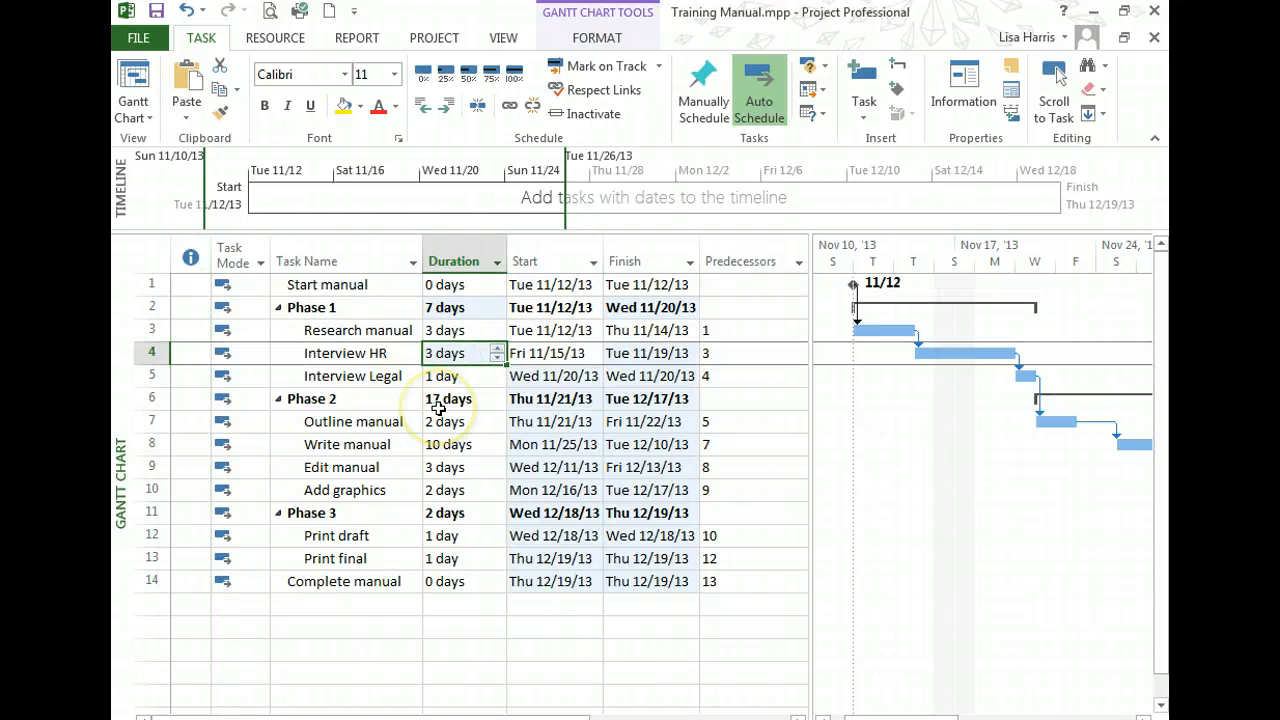